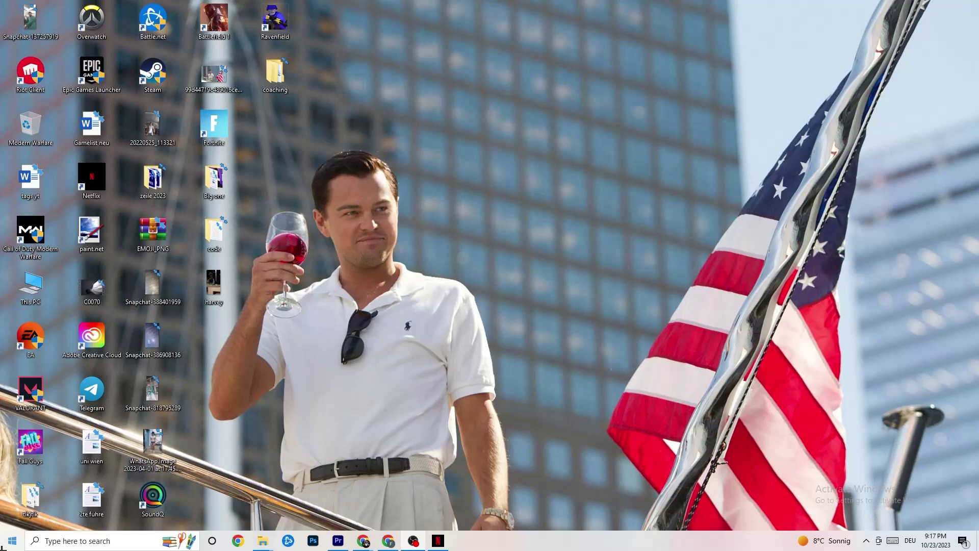
# - Launch the Settings app from the Start menu
pyautogui.click(10, 541)
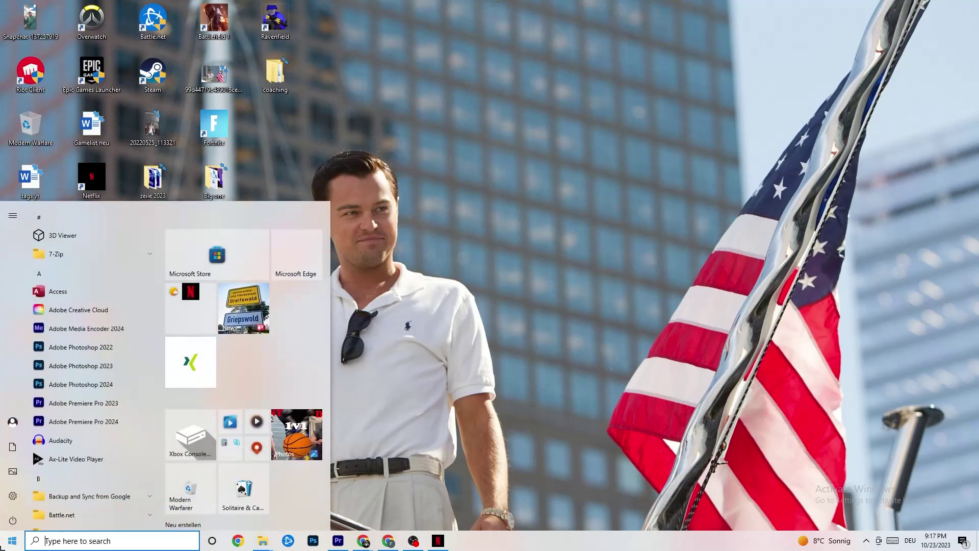
pyautogui.click(15, 494)
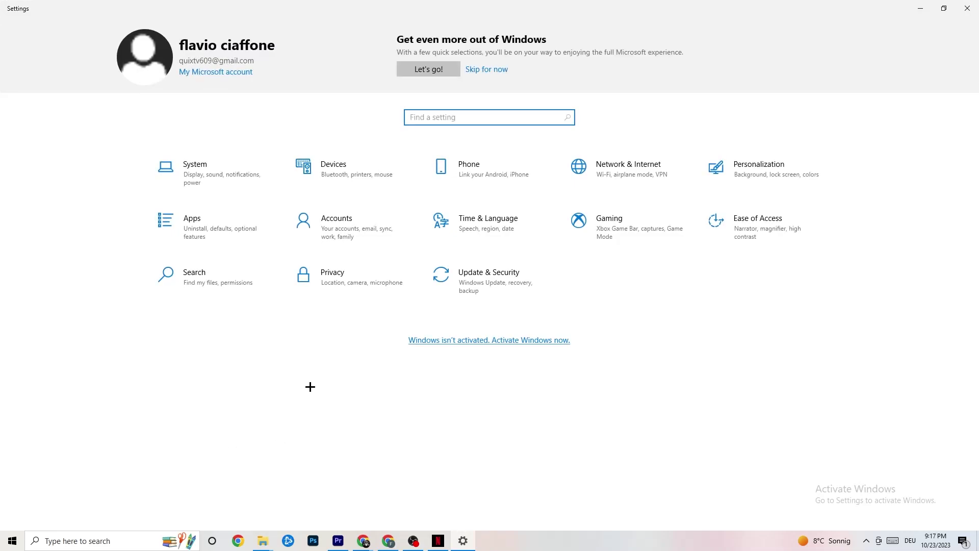
# - Go to the System Display page and review the colour profile options without changing them
pyautogui.click(211, 177)
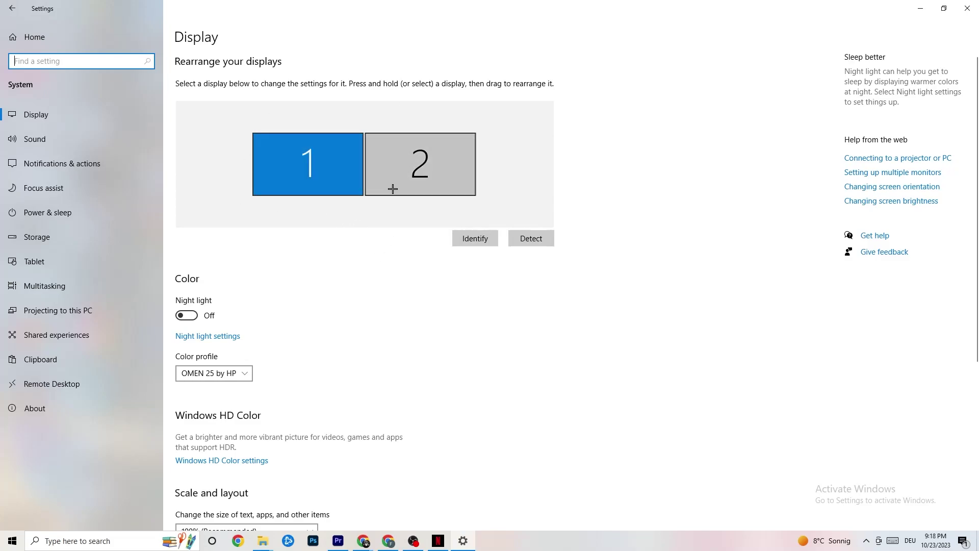
pyautogui.scroll(-5, 306, 204)
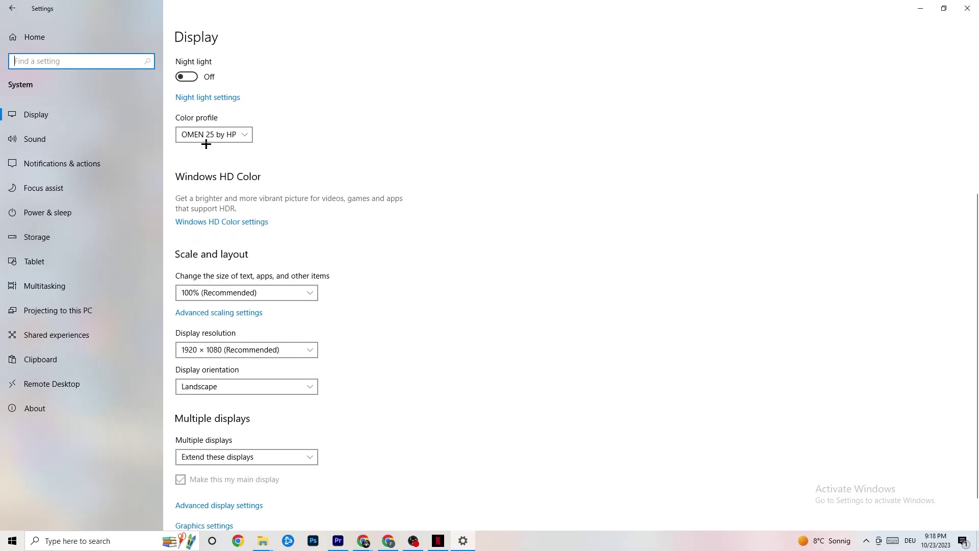
pyautogui.click(239, 134)
pyautogui.click(244, 130)
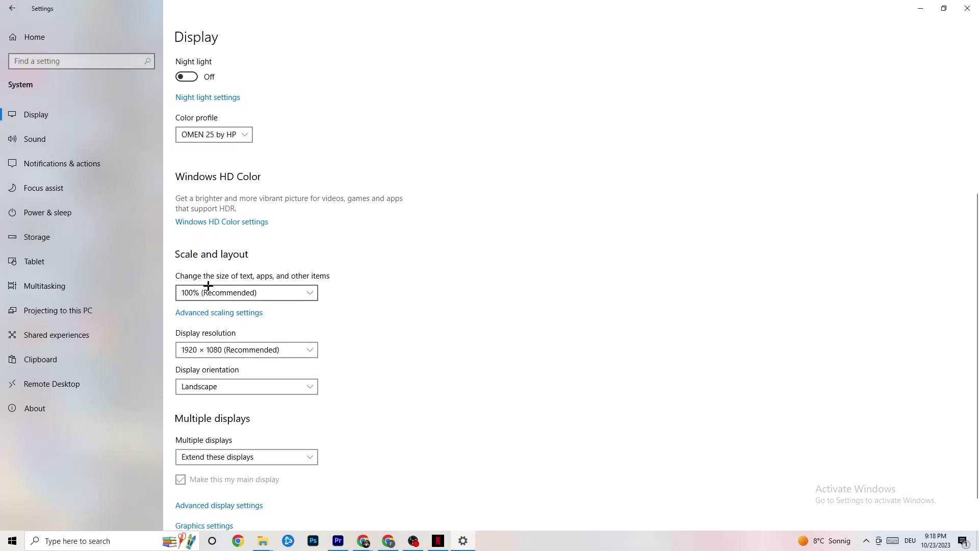
# - Keep text and app scaling at 100% and display resolution at 1920 × 1080
pyautogui.click(300, 292)
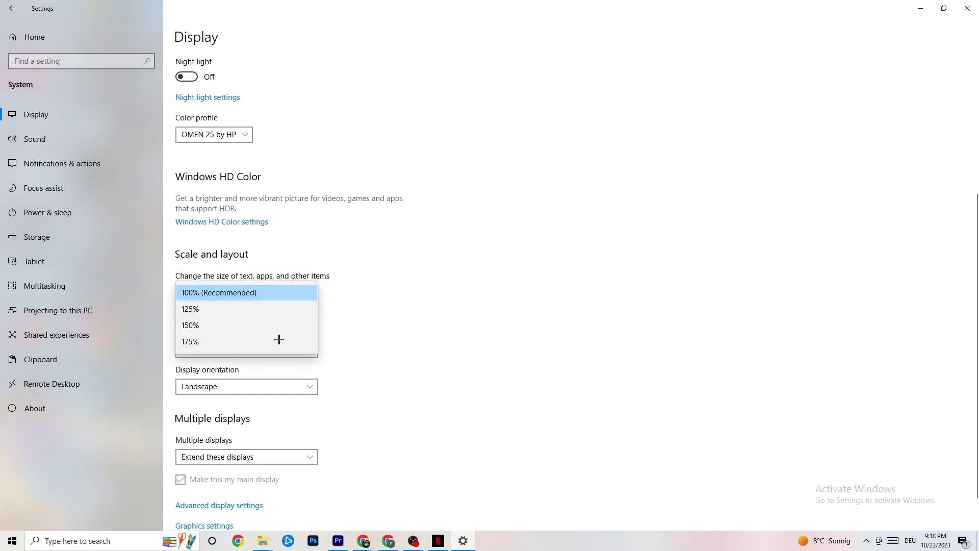
pyautogui.click(417, 255)
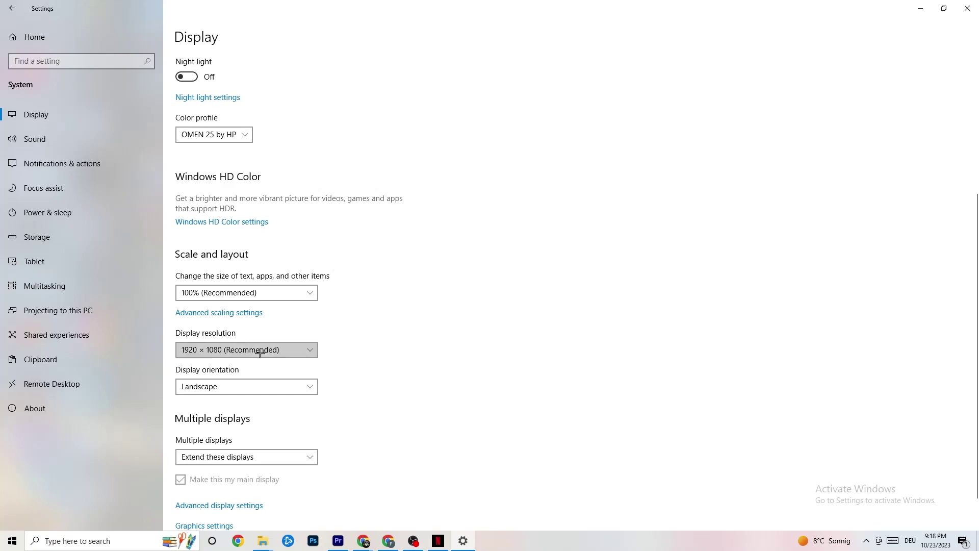
pyautogui.click(308, 350)
pyautogui.click(442, 334)
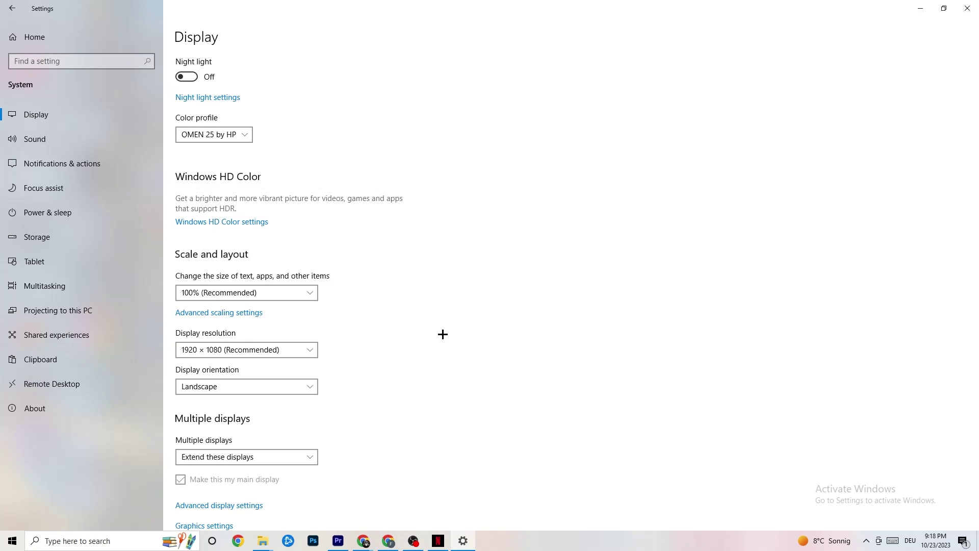
pyautogui.click(307, 350)
pyautogui.click(406, 326)
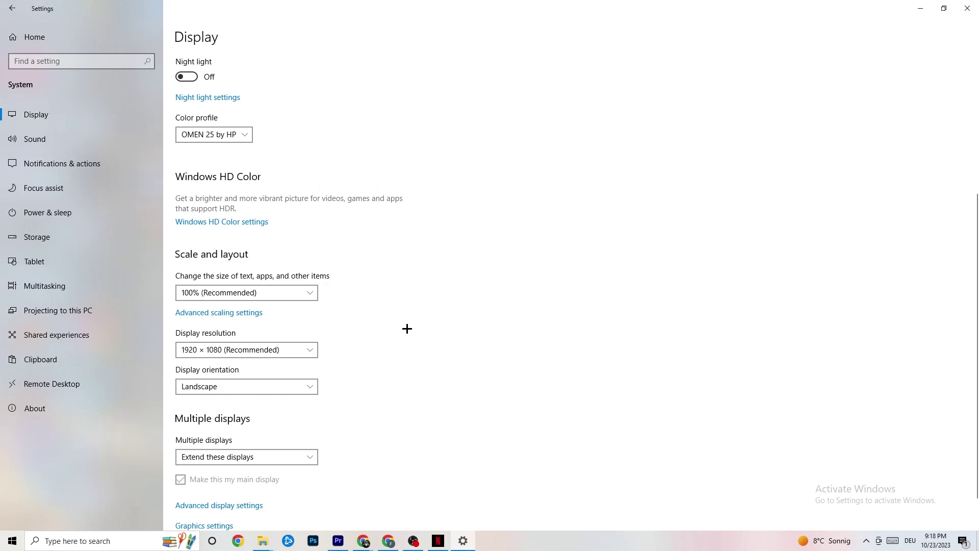
# - Keep Storage Sense running every week with 14-day recycle bin cleanup, then return Home
pyautogui.click(63, 243)
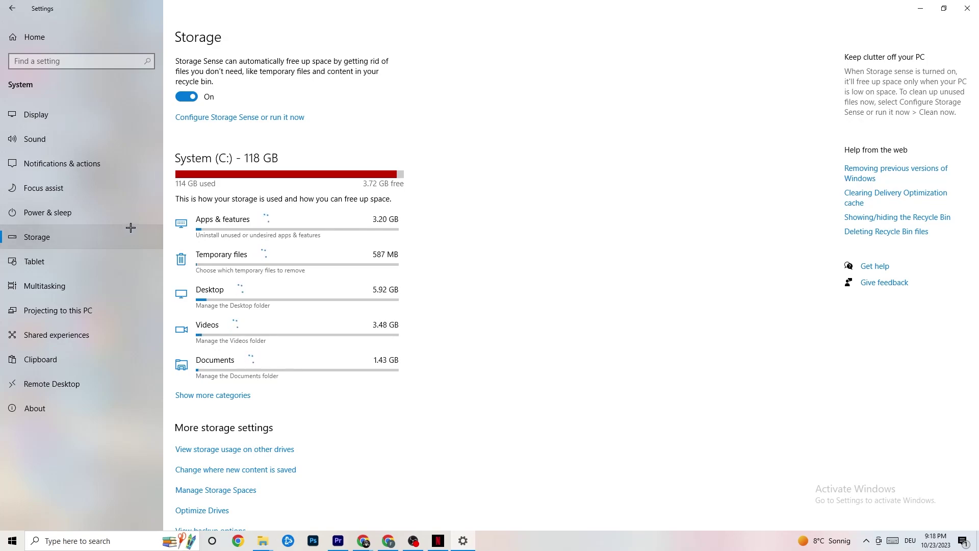
pyautogui.click(283, 119)
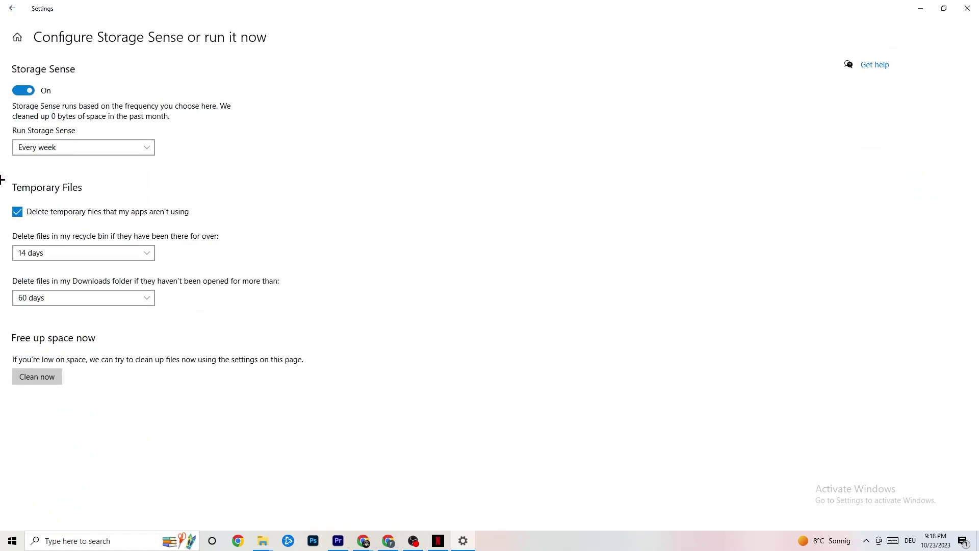
pyautogui.click(92, 252)
pyautogui.click(214, 201)
pyautogui.click(92, 147)
pyautogui.click(169, 151)
pyautogui.click(8, 4)
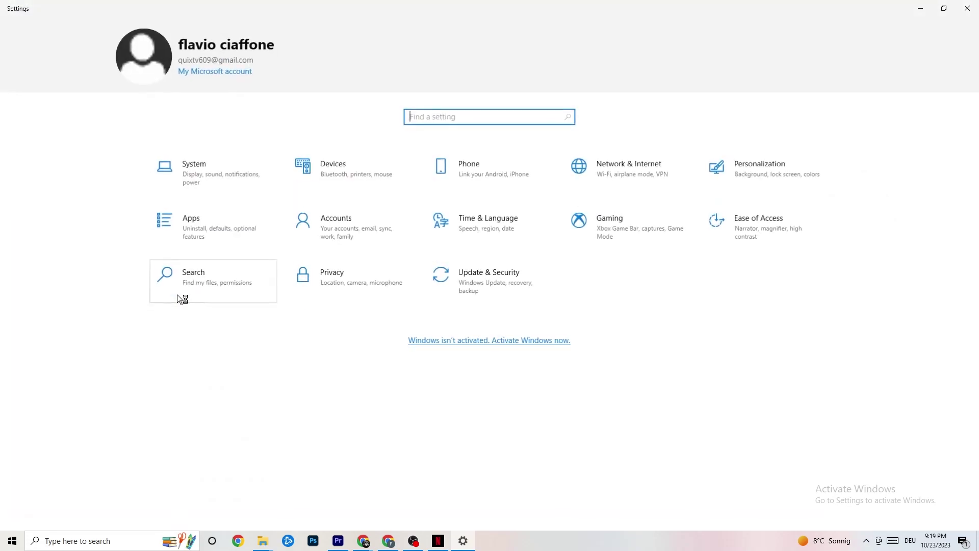
# - In System, Power & sleep, review the power plans with Balanced kept and close Power Options
pyautogui.click(206, 168)
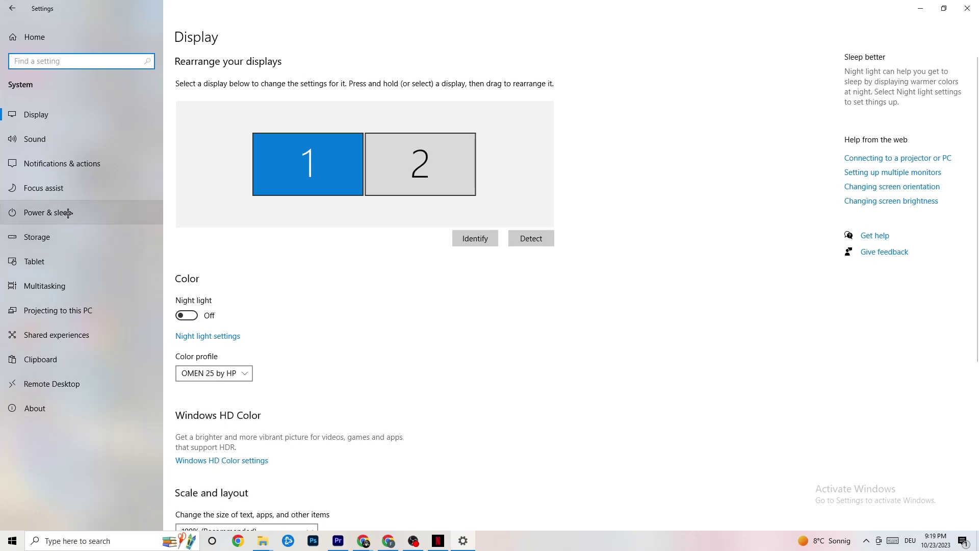
pyautogui.click(33, 208)
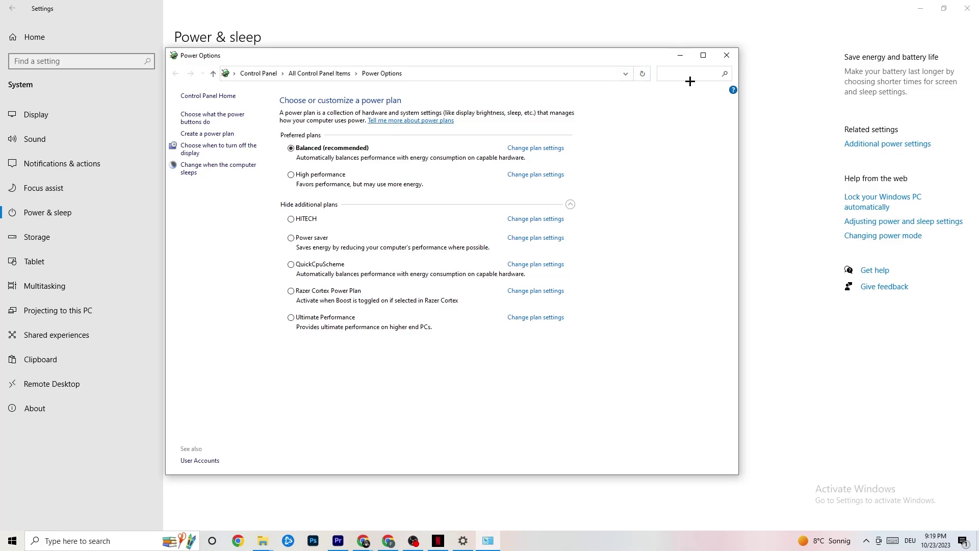
pyautogui.click(729, 57)
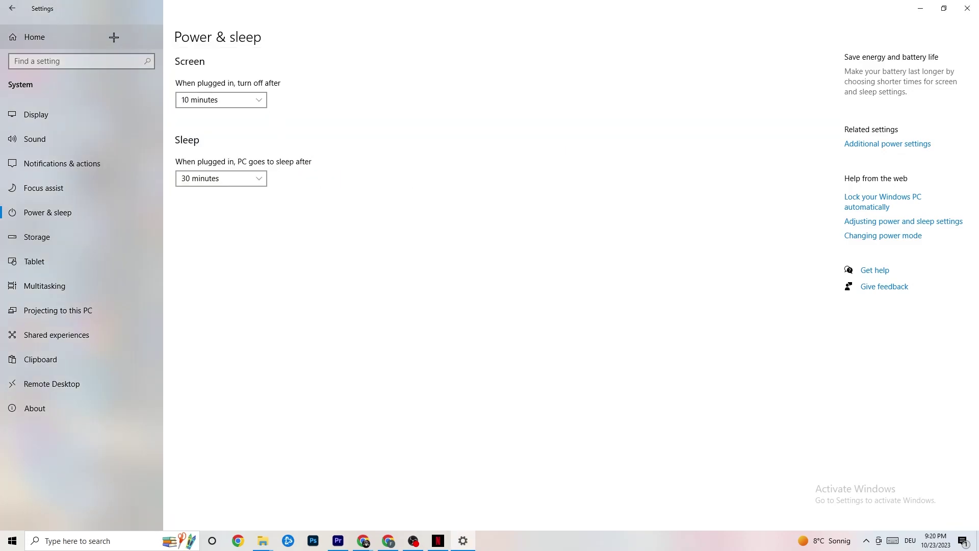
# - In Gaming settings, toggle Xbox Game Bar on and back Off, ending on Captures
pyautogui.click(15, 7)
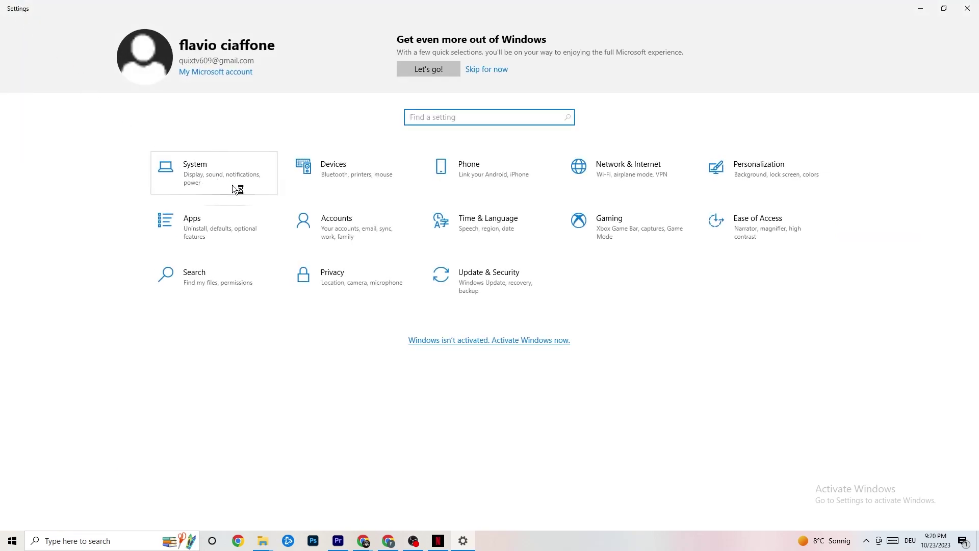
pyautogui.click(621, 238)
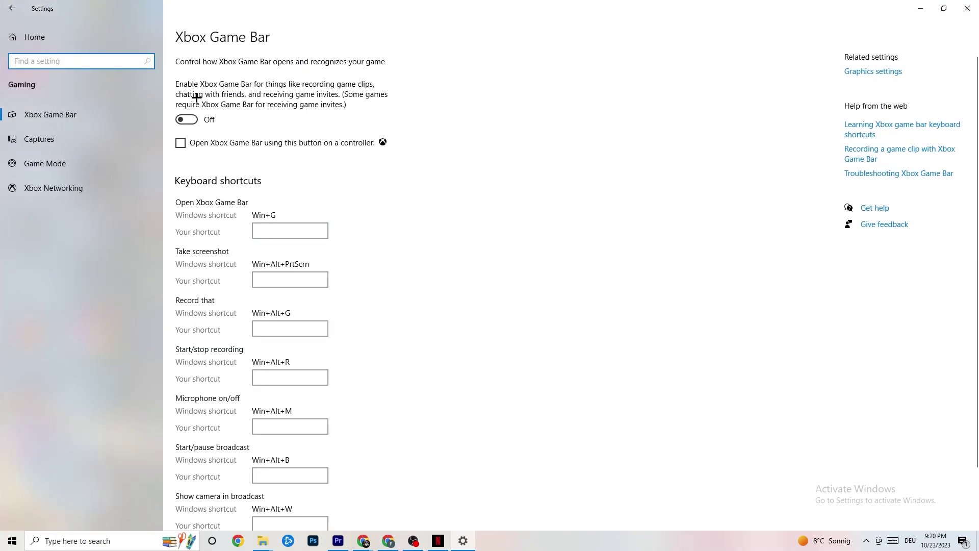
pyautogui.scroll(-3, 336, 204)
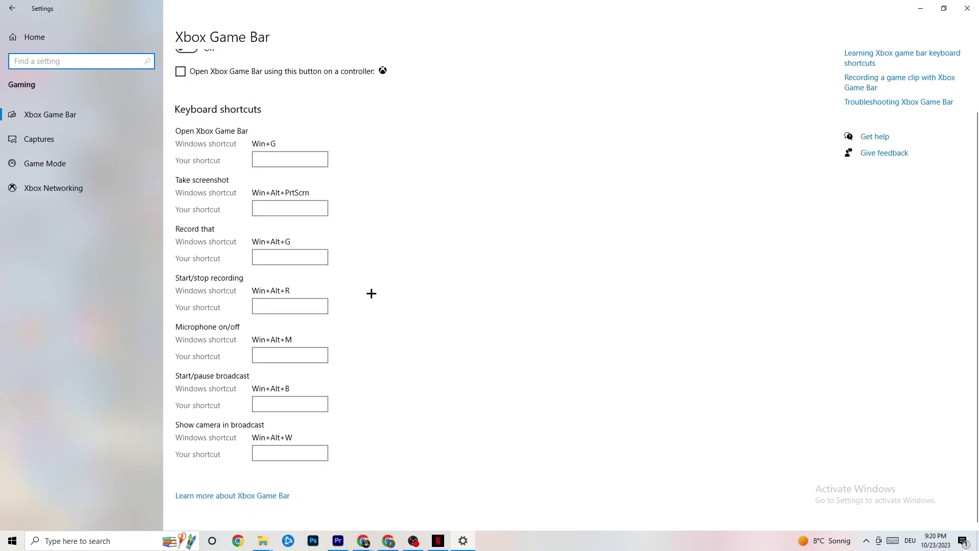
pyautogui.scroll(3, 286, 229)
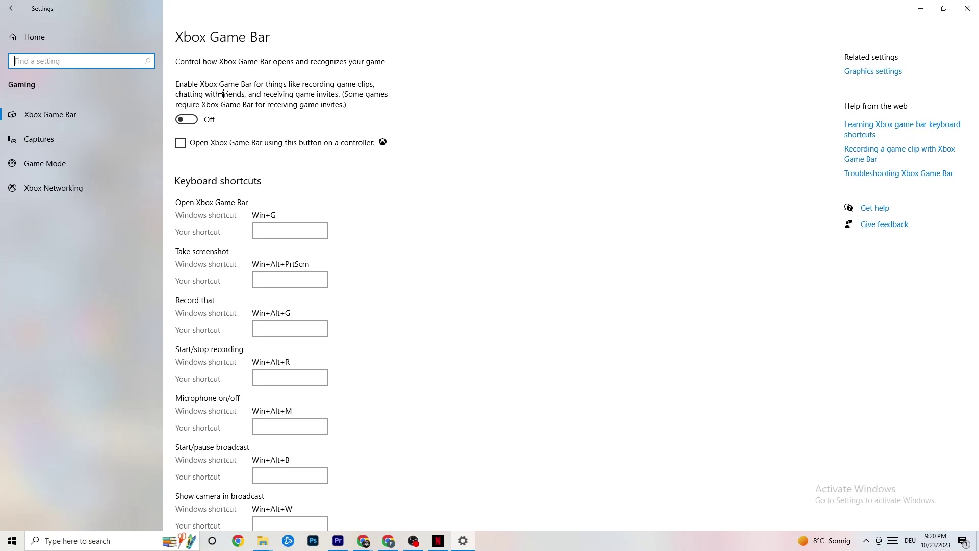
pyautogui.click(212, 120)
pyautogui.click(214, 122)
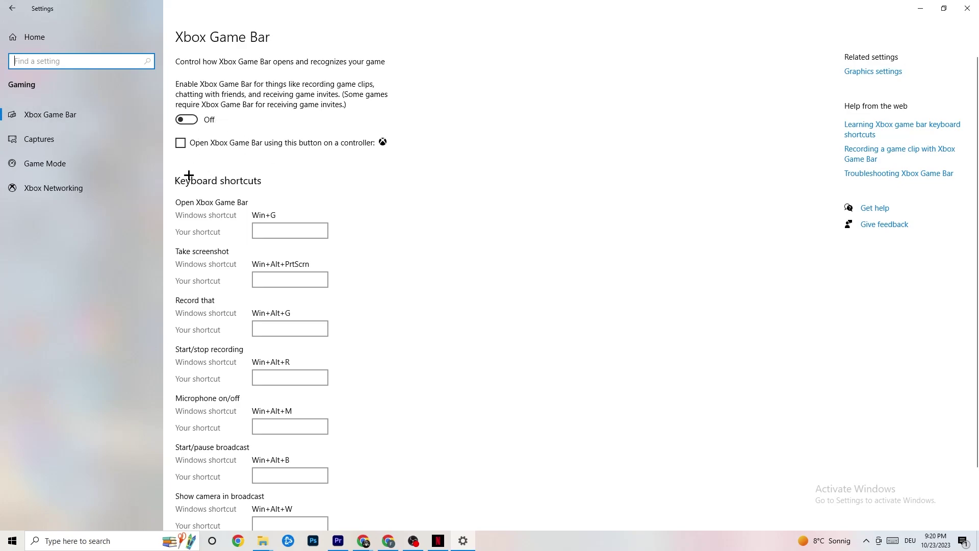
pyautogui.click(81, 136)
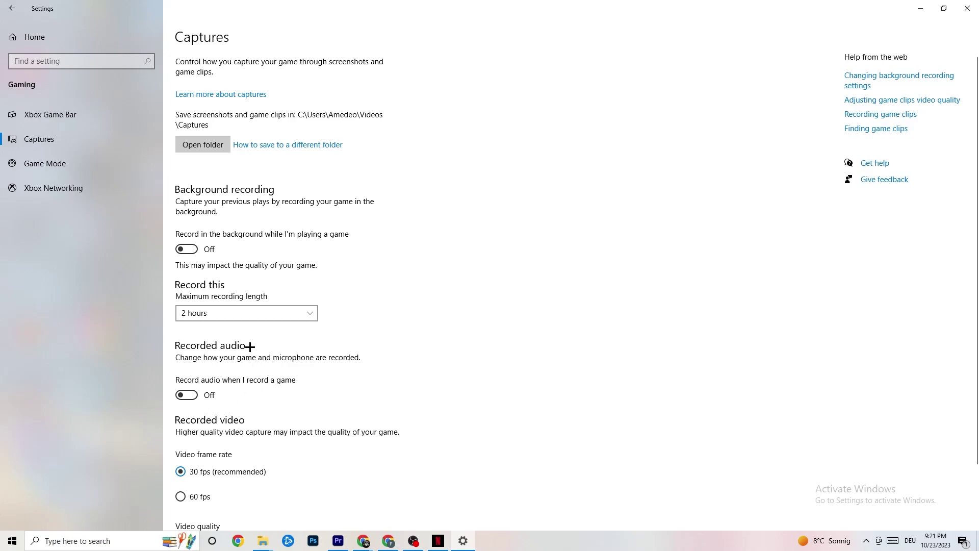
# - Check background recording is off and Game Mode is On, then go back Home
pyautogui.scroll(-3, 265, 365)
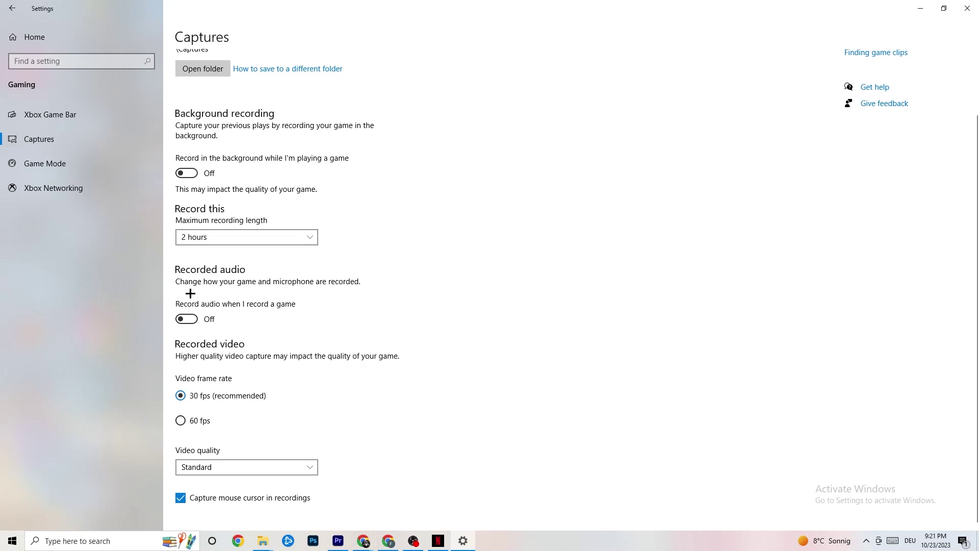
pyautogui.click(74, 167)
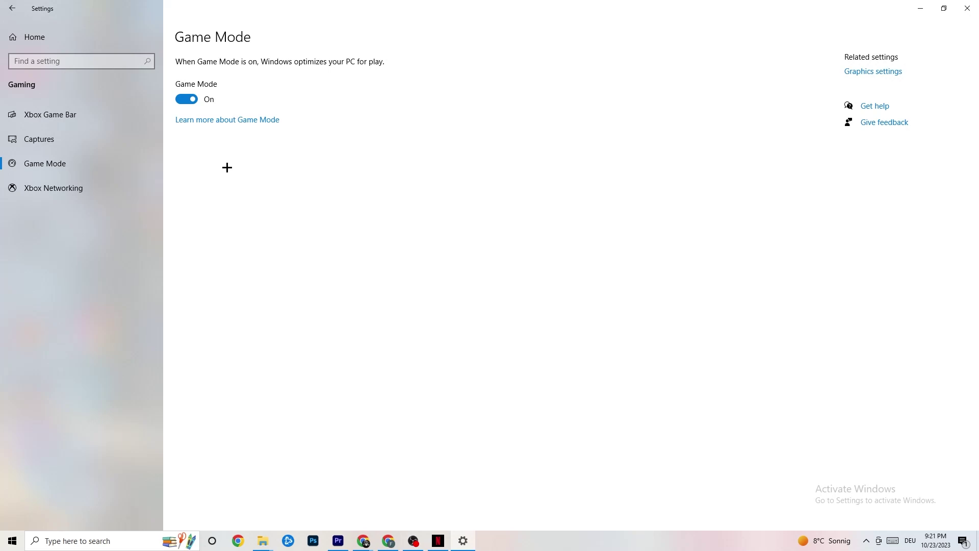
pyautogui.click(16, 8)
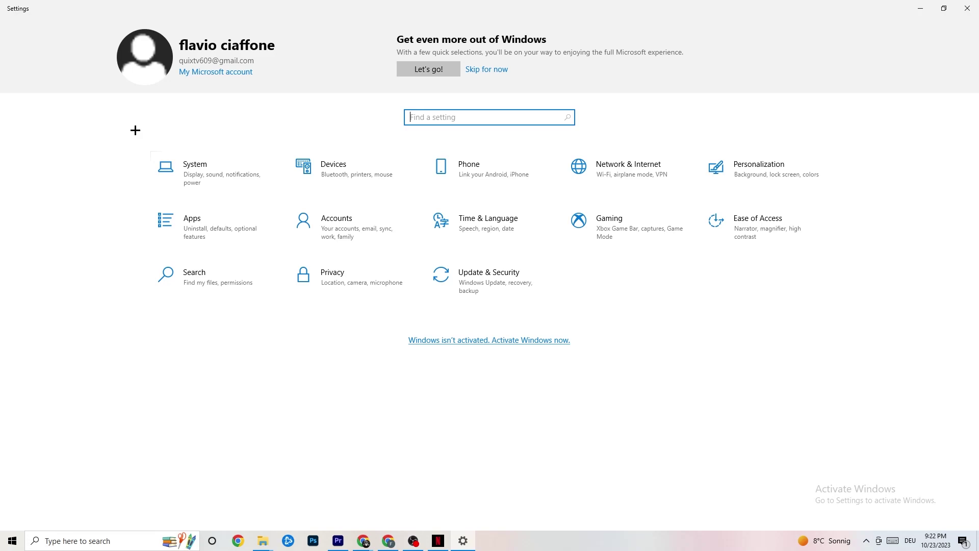
# - Check Windows Update status in Update & Security, view Troubleshoot, then close Settings
pyautogui.click(506, 289)
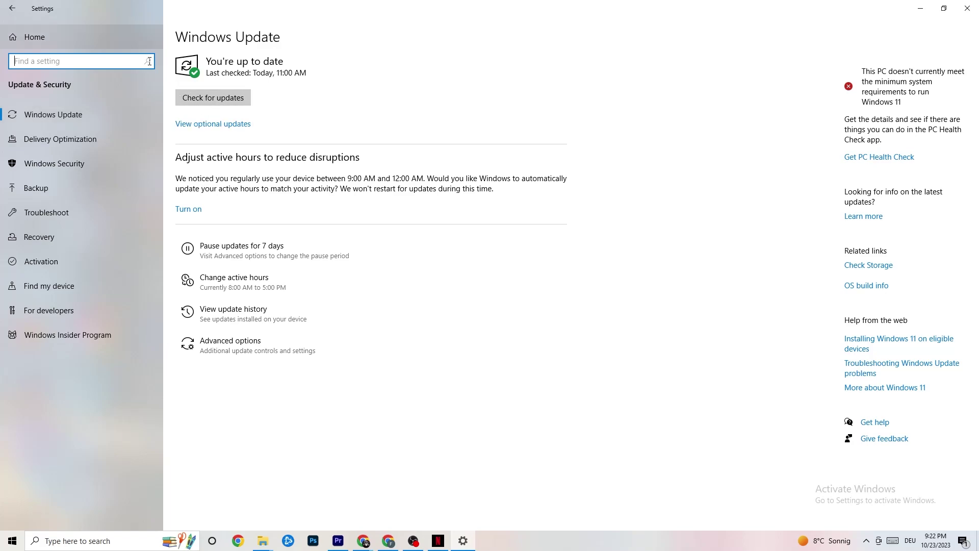
pyautogui.click(295, 72)
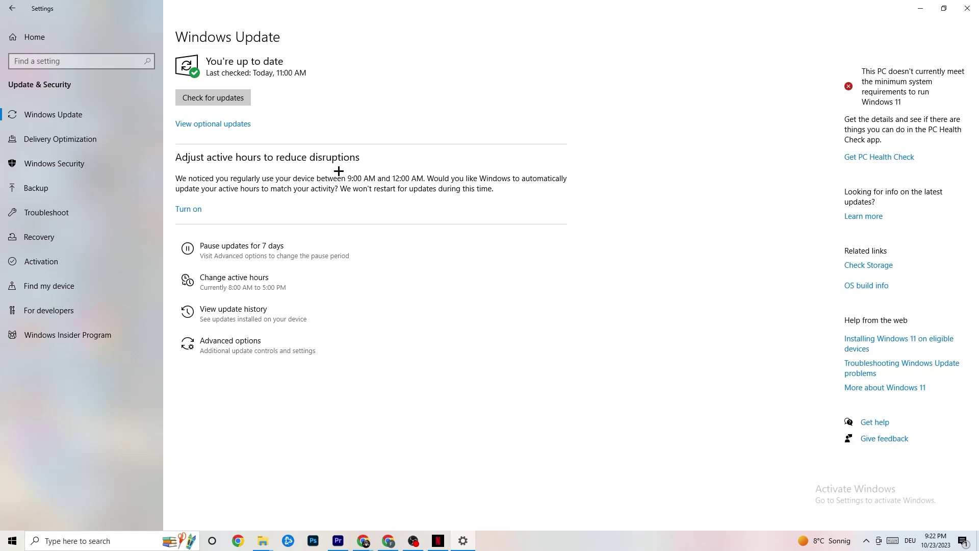
pyautogui.click(79, 214)
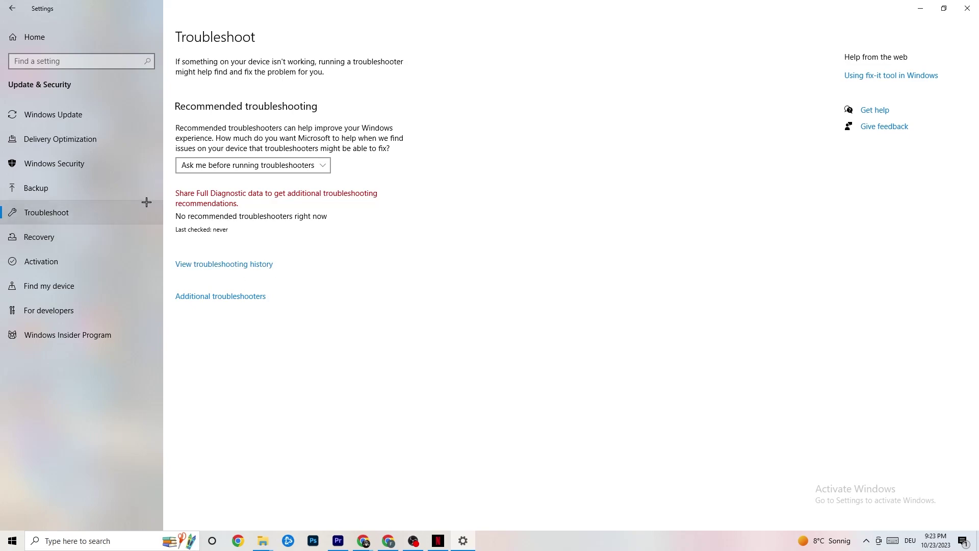
pyautogui.click(965, 5)
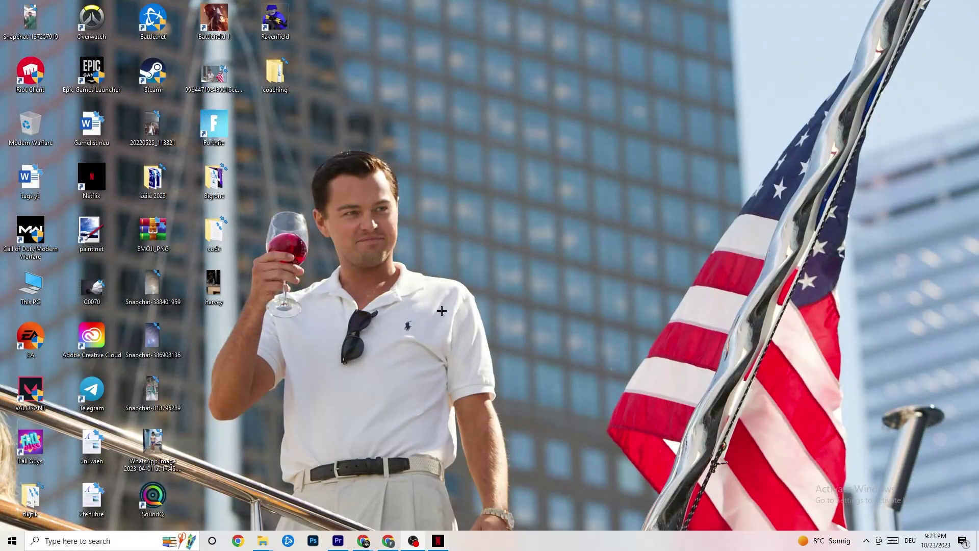